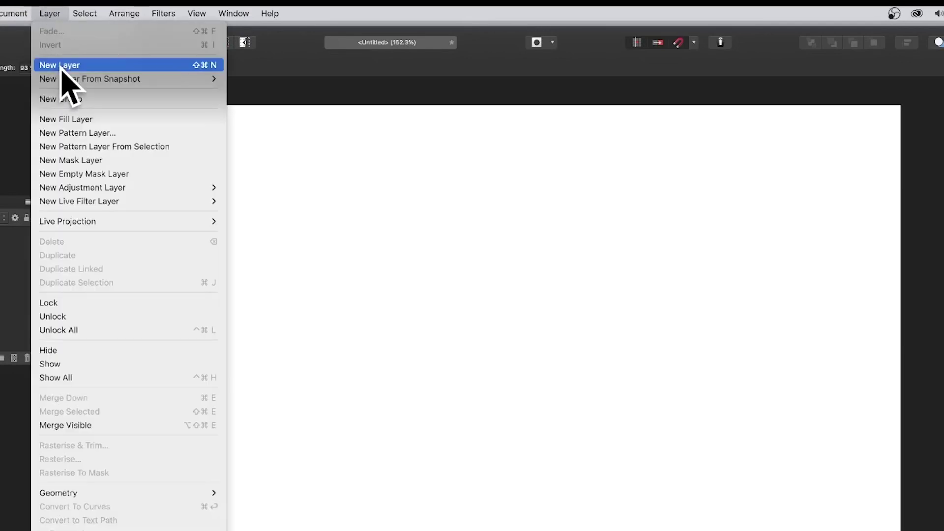
Step: Create a new pixel layer from the Layer menu, giving a solid black canvas
{"action": "left_click", "coordinate": [61, 68]}
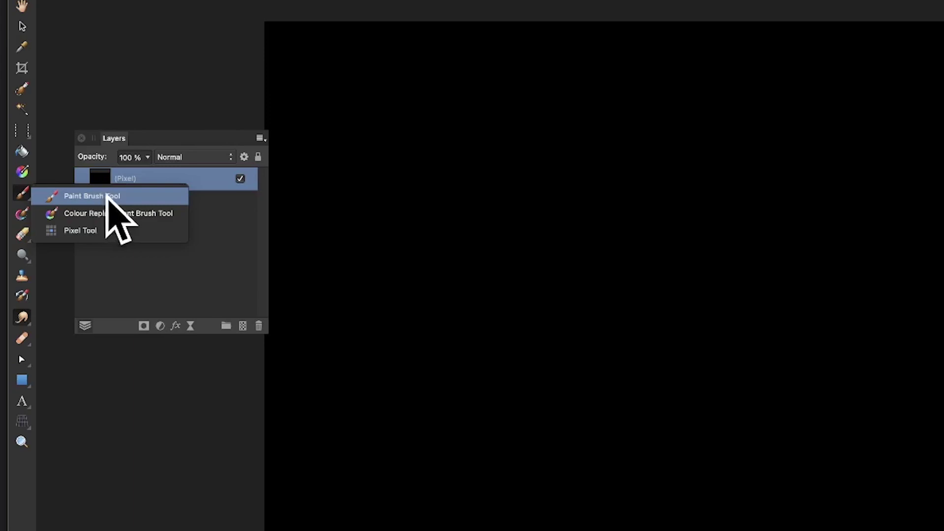
Step: Paint many overlapping rainbow arrow strokes across the black layer with the Paint Brush Tool
{"action": "left_click", "coordinate": [103, 195]}
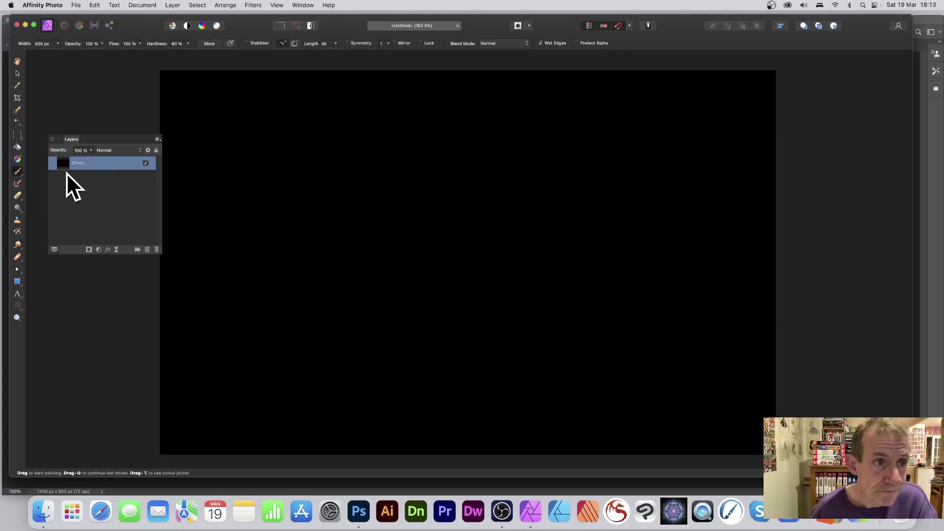
{"action": "mouse_move", "coordinate": [352, 314]}
{"action": "left_mouse_down"}
{"action": "mouse_move", "coordinate": [358, 27]}
{"action": "mouse_move", "coordinate": [539, 256]}
{"action": "mouse_move", "coordinate": [456, 301]}
{"action": "left_mouse_up"}
{"action": "mouse_move", "coordinate": [273, 235]}
{"action": "left_mouse_down"}
{"action": "mouse_move", "coordinate": [325, 245]}
{"action": "mouse_move", "coordinate": [284, 250]}
{"action": "mouse_move", "coordinate": [371, 248]}
{"action": "mouse_move", "coordinate": [375, 228]}
{"action": "mouse_move", "coordinate": [594, 219]}
{"action": "mouse_move", "coordinate": [641, 204]}
{"action": "mouse_move", "coordinate": [609, 224]}
{"action": "mouse_move", "coordinate": [632, 291]}
{"action": "mouse_move", "coordinate": [685, 271]}
{"action": "mouse_move", "coordinate": [712, 394]}
{"action": "mouse_move", "coordinate": [604, 366]}
{"action": "mouse_move", "coordinate": [604, 311]}
{"action": "mouse_move", "coordinate": [399, 245]}
{"action": "mouse_move", "coordinate": [433, 200]}
{"action": "mouse_move", "coordinate": [337, 258]}
{"action": "mouse_move", "coordinate": [246, 112]}
{"action": "mouse_move", "coordinate": [339, 181]}
{"action": "mouse_move", "coordinate": [252, 152]}
{"action": "left_mouse_up"}
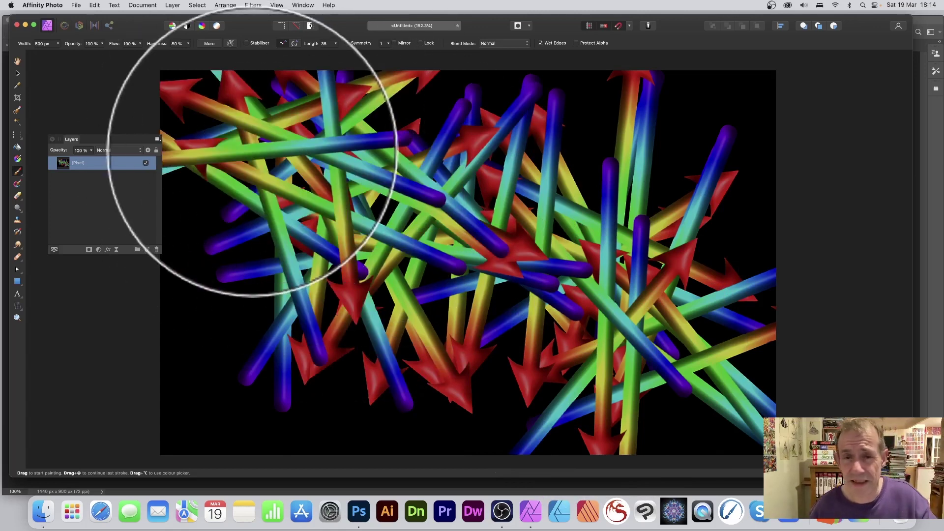
{"action": "mouse_move", "coordinate": [252, 152]}
{"action": "left_mouse_down"}
{"action": "mouse_move", "coordinate": [363, 286]}
{"action": "mouse_move", "coordinate": [232, 370]}
{"action": "mouse_move", "coordinate": [473, 236]}
{"action": "mouse_move", "coordinate": [665, 341]}
{"action": "mouse_move", "coordinate": [561, 144]}
{"action": "mouse_move", "coordinate": [697, 98]}
{"action": "mouse_move", "coordinate": [681, 240]}
{"action": "mouse_move", "coordinate": [456, 183]}
{"action": "mouse_move", "coordinate": [549, 125]}
{"action": "mouse_move", "coordinate": [712, 416]}
{"action": "mouse_move", "coordinate": [652, 378]}
{"action": "mouse_move", "coordinate": [479, 387]}
{"action": "mouse_move", "coordinate": [412, 349]}
{"action": "mouse_move", "coordinate": [258, 299]}
{"action": "mouse_move", "coordinate": [216, 369]}
{"action": "mouse_move", "coordinate": [270, 285]}
{"action": "mouse_move", "coordinate": [192, 349]}
{"action": "mouse_move", "coordinate": [370, 180]}
{"action": "mouse_move", "coordinate": [330, 131]}
{"action": "mouse_move", "coordinate": [168, 211]}
{"action": "mouse_move", "coordinate": [535, 50]}
{"action": "left_mouse_up"}
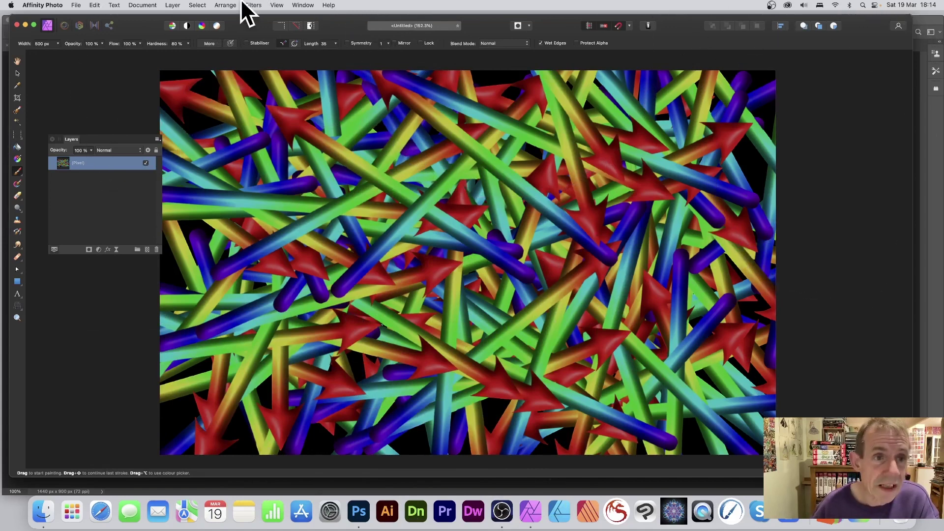
Step: Fade the Paint Brush strokes to 41% using Overlay blend mode
{"action": "left_click", "coordinate": [177, 3]}
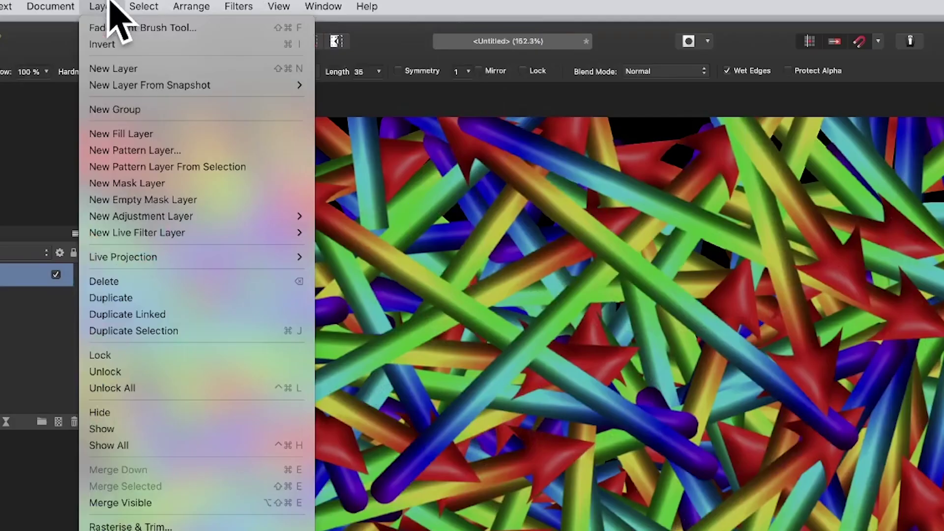
{"action": "left_click", "coordinate": [138, 27]}
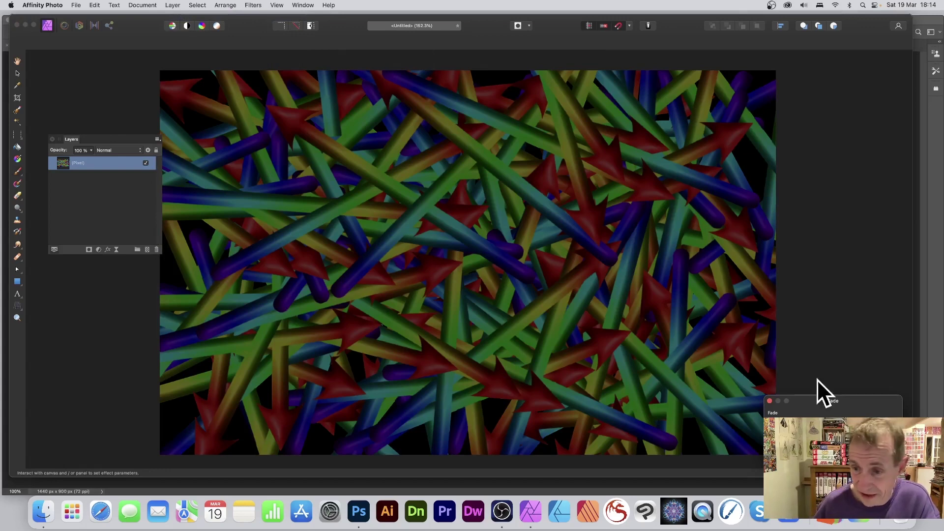
{"action": "left_click_drag", "start_coordinate": [827, 397], "coordinate": [399, 202]}
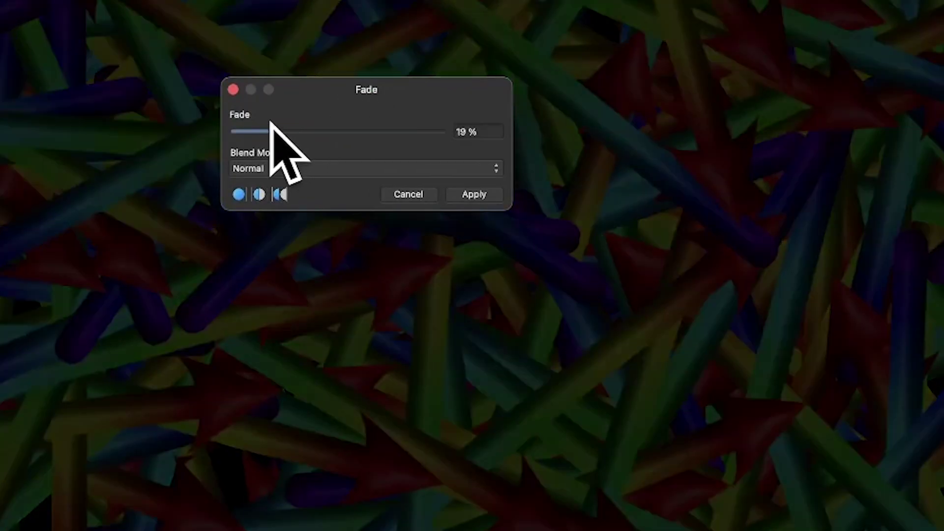
{"action": "left_click_drag", "start_coordinate": [270, 130], "coordinate": [319, 130]}
{"action": "left_click", "coordinate": [310, 168]}
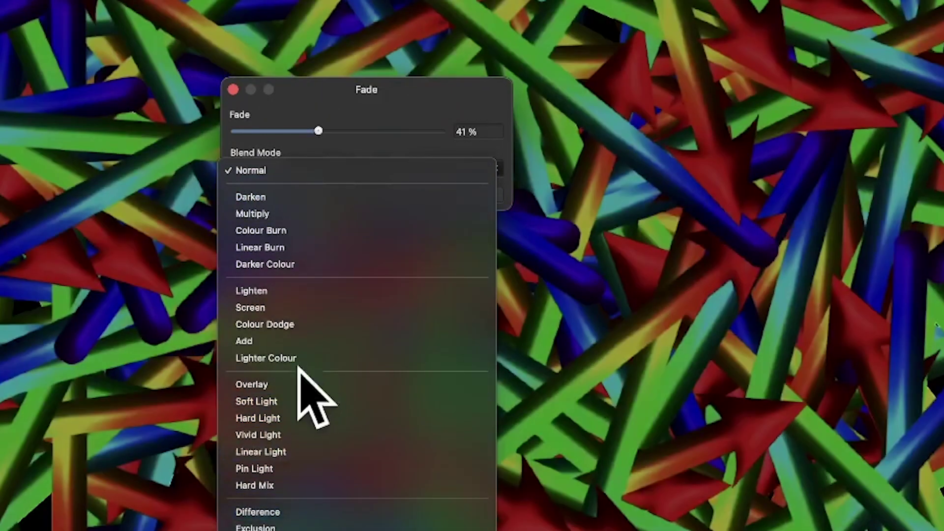
{"action": "left_click", "coordinate": [296, 383]}
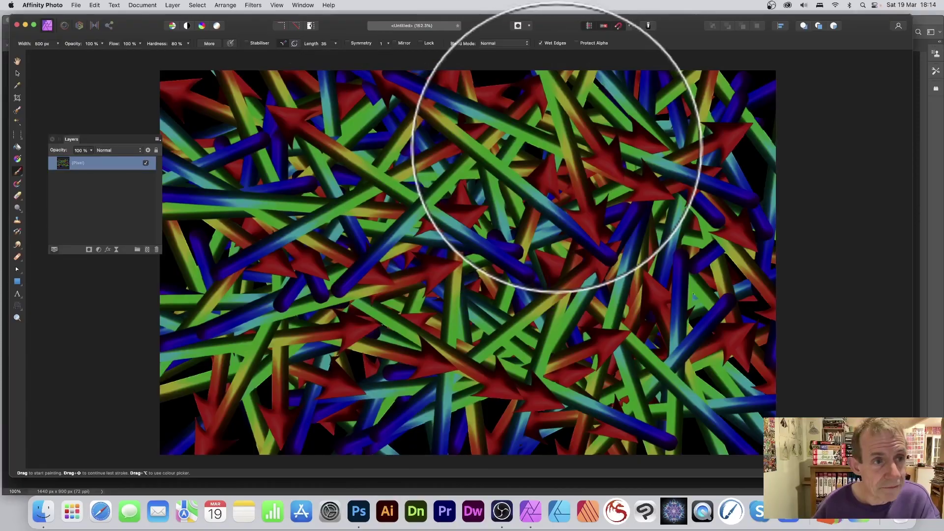
Step: Paint bright translucent strokes, undo the first attempt, and repaint new strokes over the arrows
{"action": "mouse_move", "coordinate": [548, 131]}
{"action": "left_mouse_down"}
{"action": "mouse_move", "coordinate": [685, 180]}
{"action": "mouse_move", "coordinate": [554, 110]}
{"action": "left_mouse_up"}
{"action": "key", "text": "super+z"}
{"action": "key", "text": "super+z"}
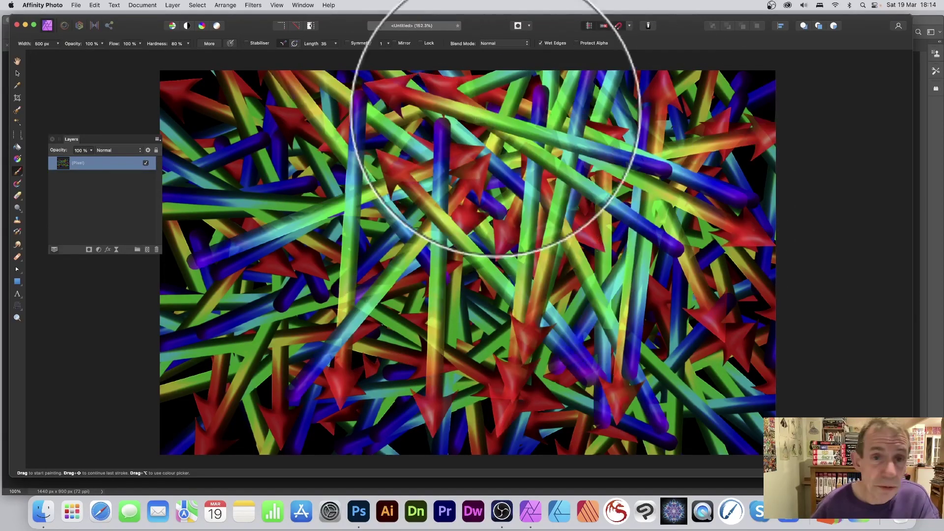
{"action": "key", "text": "super+z"}
{"action": "key", "text": "super+z"}
{"action": "key", "text": "super+z"}
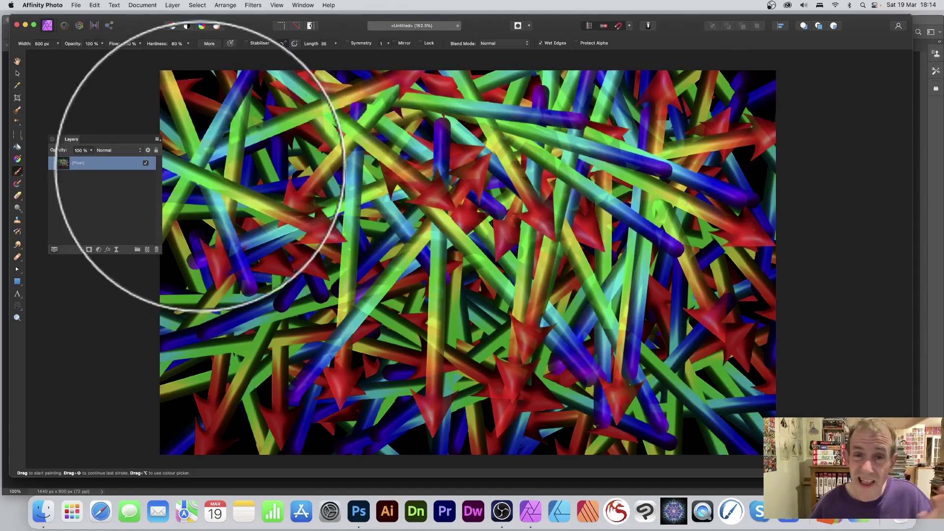
{"action": "mouse_move", "coordinate": [468, 353]}
{"action": "left_mouse_down"}
{"action": "mouse_move", "coordinate": [366, 290]}
{"action": "mouse_move", "coordinate": [767, 258]}
{"action": "mouse_move", "coordinate": [659, 284]}
{"action": "mouse_move", "coordinate": [586, 218]}
{"action": "mouse_move", "coordinate": [708, 138]}
{"action": "mouse_move", "coordinate": [425, 159]}
{"action": "mouse_move", "coordinate": [142, 340]}
{"action": "mouse_move", "coordinate": [220, 273]}
{"action": "mouse_move", "coordinate": [532, 424]}
{"action": "mouse_move", "coordinate": [557, 329]}
{"action": "mouse_move", "coordinate": [381, 232]}
{"action": "mouse_move", "coordinate": [226, 190]}
{"action": "mouse_move", "coordinate": [231, 195]}
{"action": "mouse_move", "coordinate": [220, 99]}
{"action": "mouse_move", "coordinate": [458, 61]}
{"action": "mouse_move", "coordinate": [618, 117]}
{"action": "mouse_move", "coordinate": [607, 204]}
{"action": "mouse_move", "coordinate": [631, 177]}
{"action": "mouse_move", "coordinate": [685, 245]}
{"action": "mouse_move", "coordinate": [756, 409]}
{"action": "mouse_move", "coordinate": [346, 242]}
{"action": "mouse_move", "coordinate": [368, 182]}
{"action": "mouse_move", "coordinate": [292, 56]}
{"action": "left_mouse_up"}
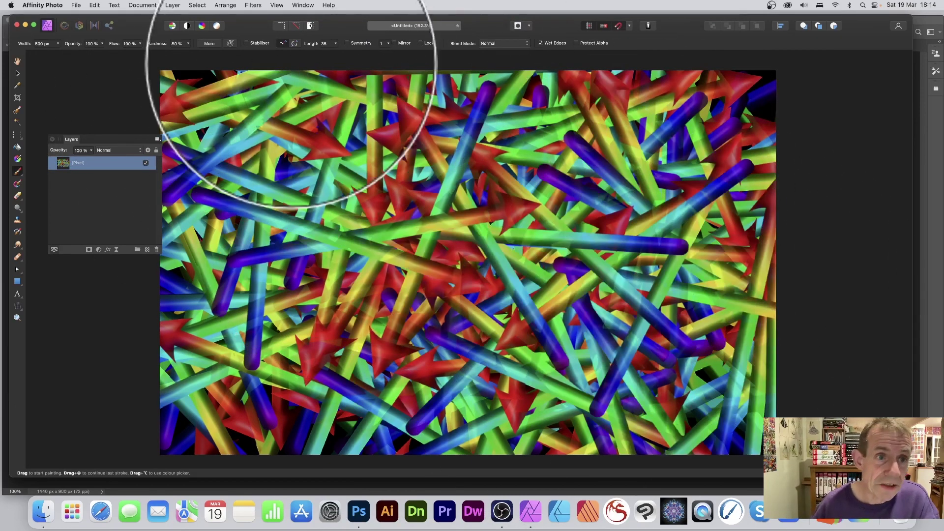
Step: Fade the latest strokes with Difference blend mode, adjusting the fade amount, and apply
{"action": "left_click", "coordinate": [172, 5]}
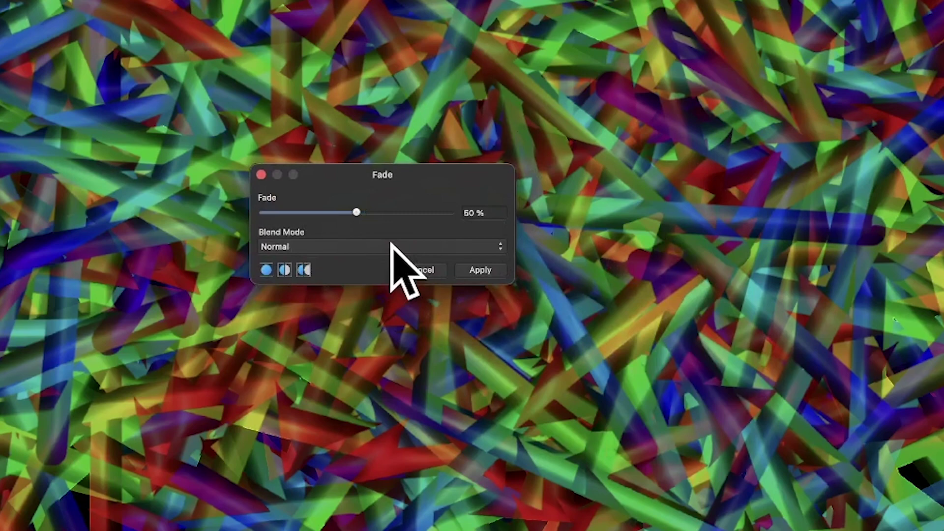
{"action": "mouse_move", "coordinate": [354, 214]}
{"action": "left_mouse_down"}
{"action": "mouse_move", "coordinate": [295, 221]}
{"action": "mouse_move", "coordinate": [412, 211]}
{"action": "mouse_move", "coordinate": [348, 220]}
{"action": "left_mouse_up"}
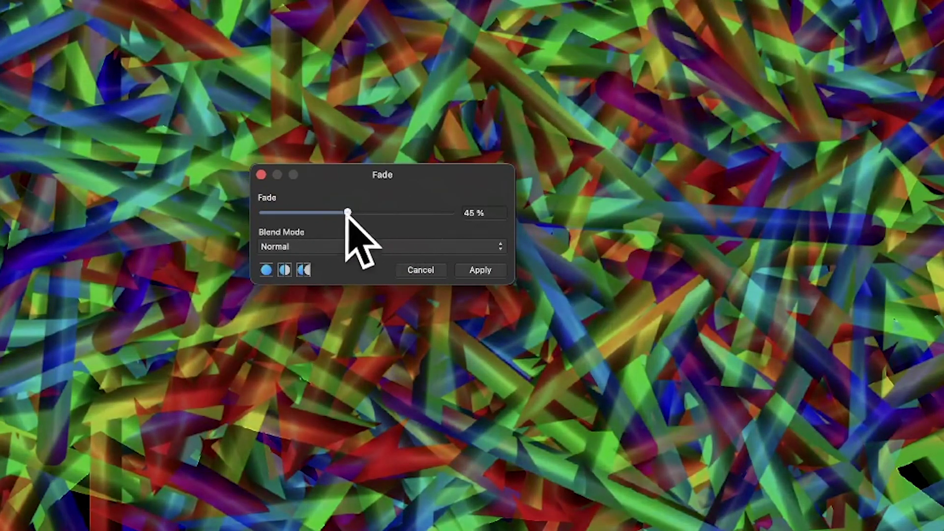
{"action": "left_click", "coordinate": [350, 248]}
{"action": "scroll", "coordinate": [347, 251], "scroll_direction": "down", "scroll_amount": 3}
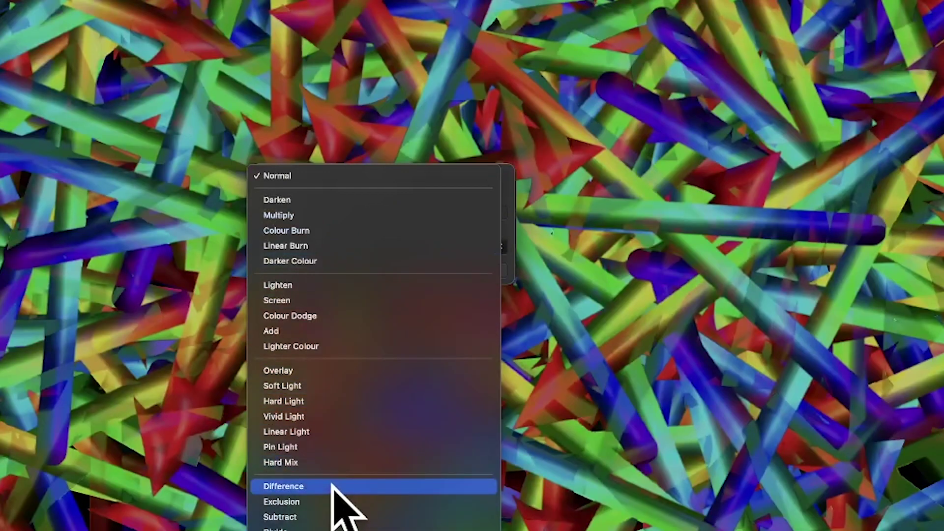
{"action": "left_click", "coordinate": [331, 486]}
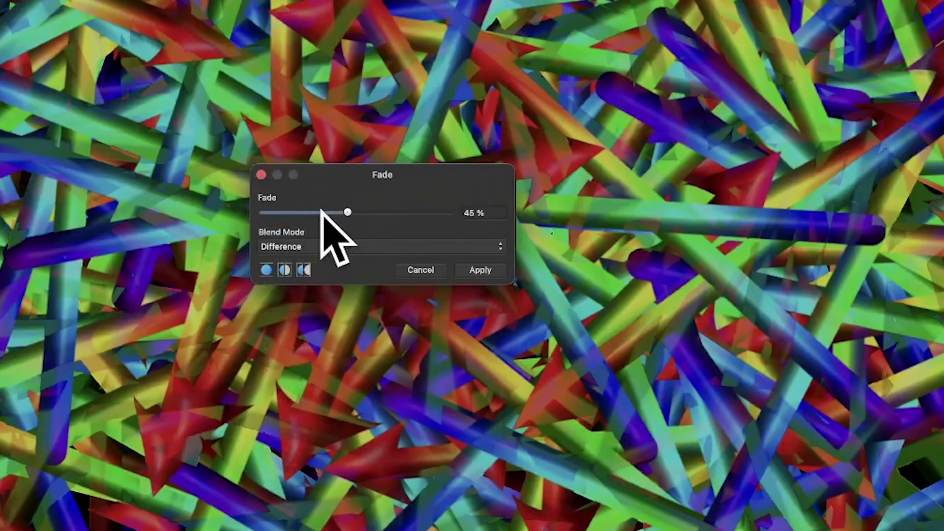
{"action": "left_click_drag", "start_coordinate": [339, 213], "coordinate": [258, 213]}
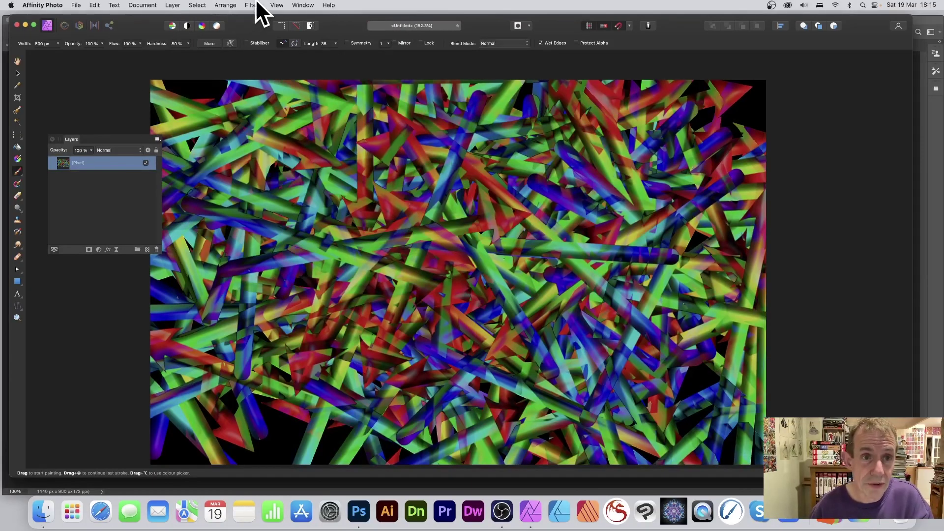
Step: Apply a Gaussian Blur filter to the whole arrow pattern, centring its settings dialog
{"action": "left_click", "coordinate": [251, 6]}
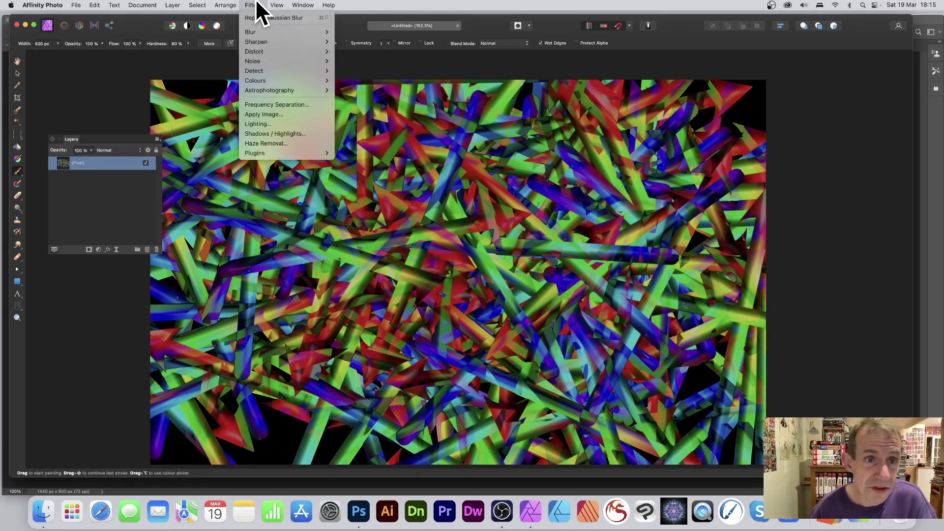
{"action": "mouse_move", "coordinate": [249, 33]}
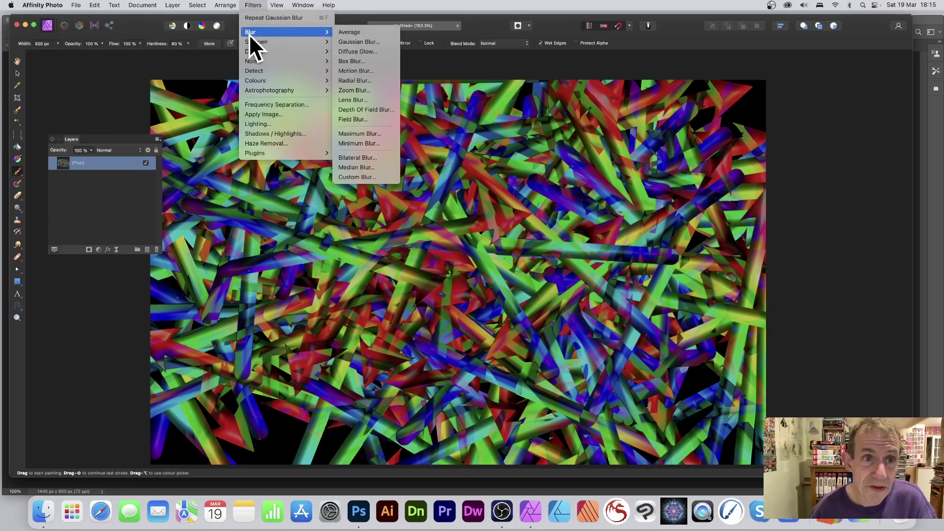
{"action": "left_click", "coordinate": [385, 41]}
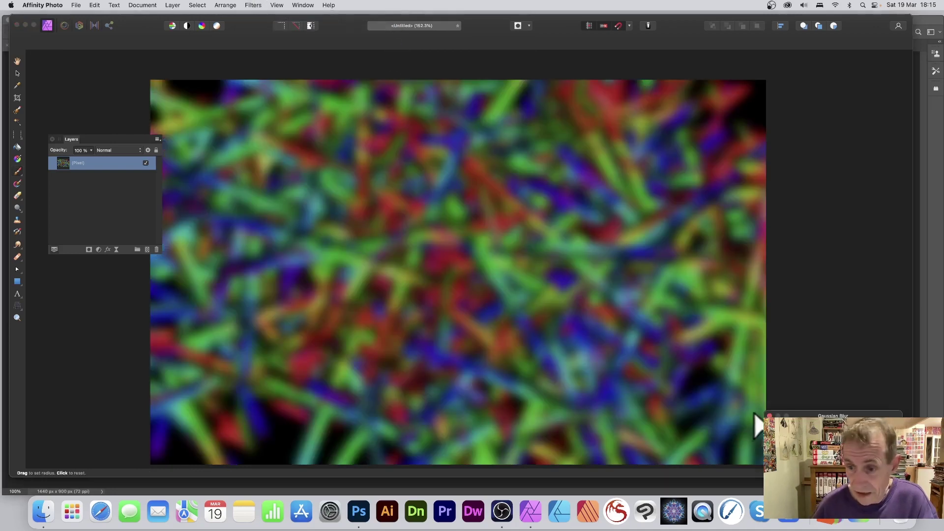
{"action": "left_click_drag", "start_coordinate": [821, 417], "coordinate": [364, 194]}
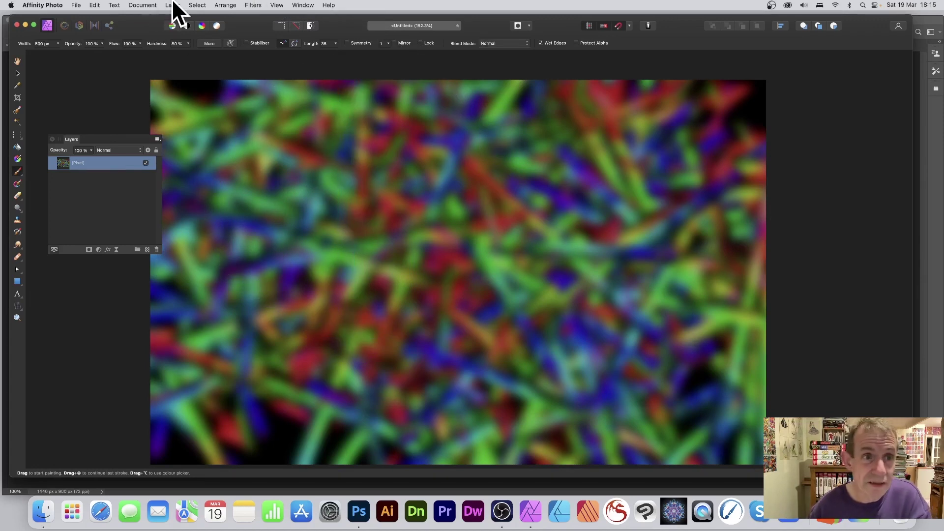
Step: Fade the Gaussian Blur with Lighten blend mode and reduce the fade amount
{"action": "left_click", "coordinate": [172, 5]}
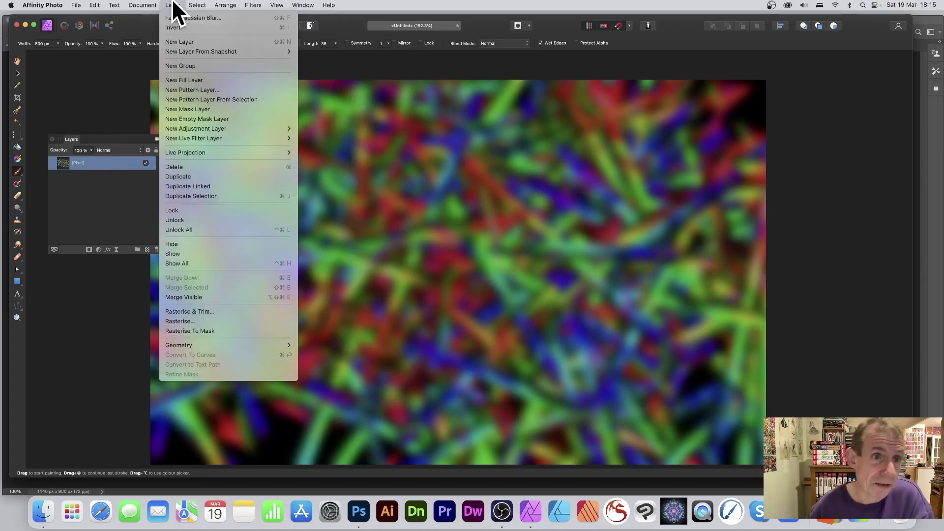
{"action": "left_click", "coordinate": [195, 18]}
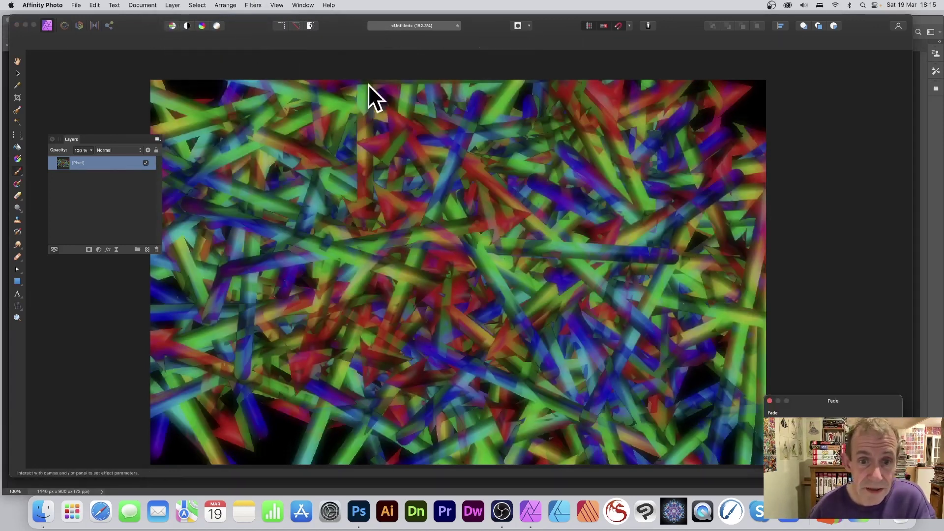
{"action": "left_click_drag", "start_coordinate": [840, 404], "coordinate": [380, 187]}
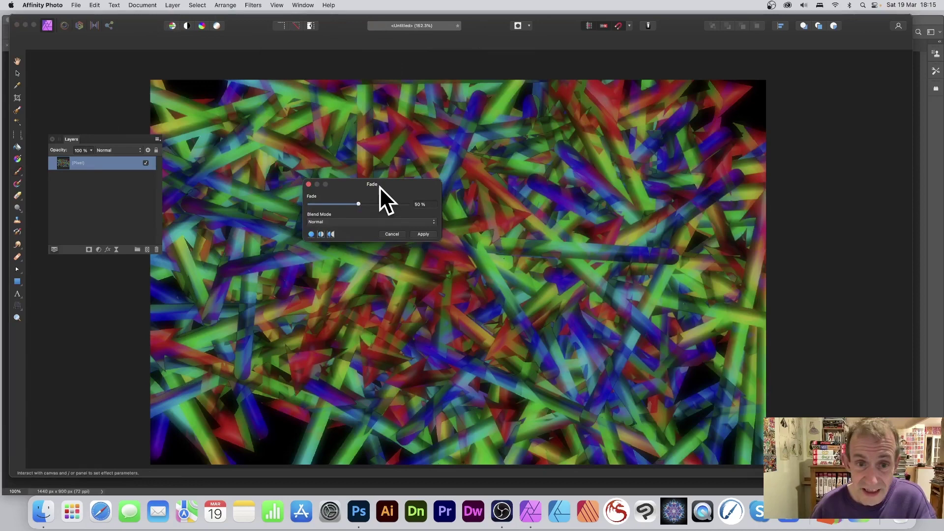
{"action": "left_click", "coordinate": [350, 225]}
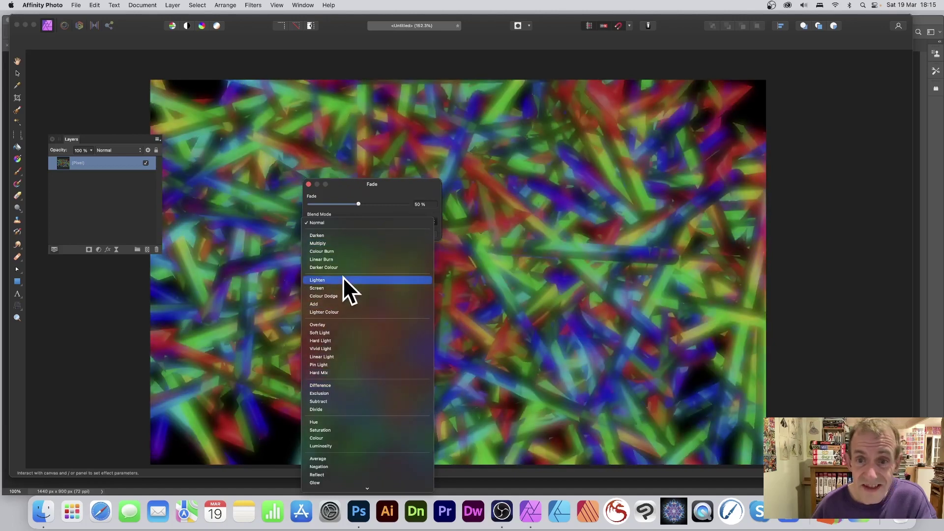
{"action": "left_click", "coordinate": [344, 279]}
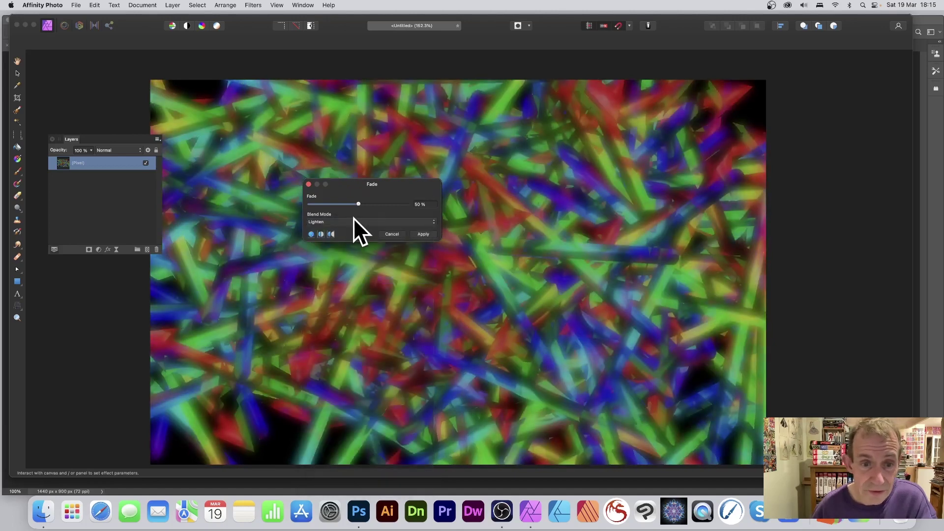
{"action": "left_click_drag", "start_coordinate": [353, 204], "coordinate": [329, 204]}
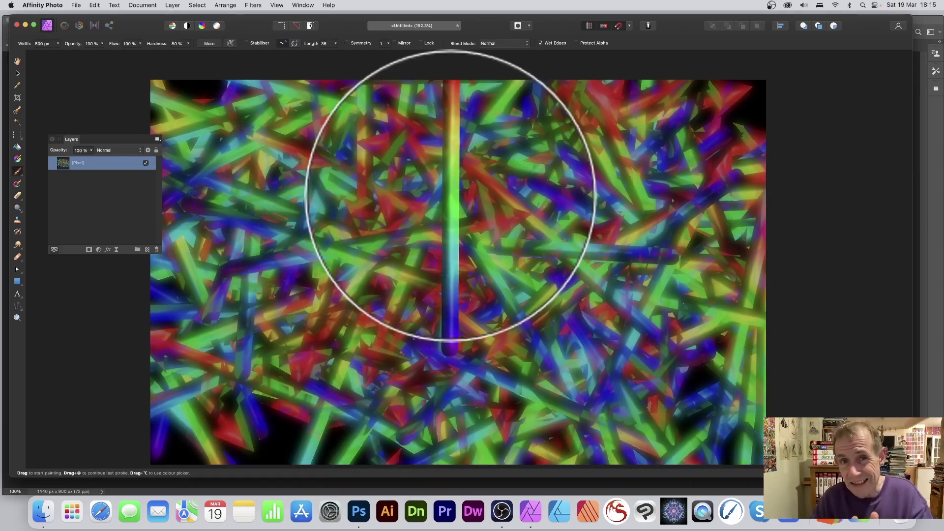
Step: Undo the vertical rainbow stroke after comparing with redo, then open the retouch brush group
{"action": "key", "text": "super+z"}
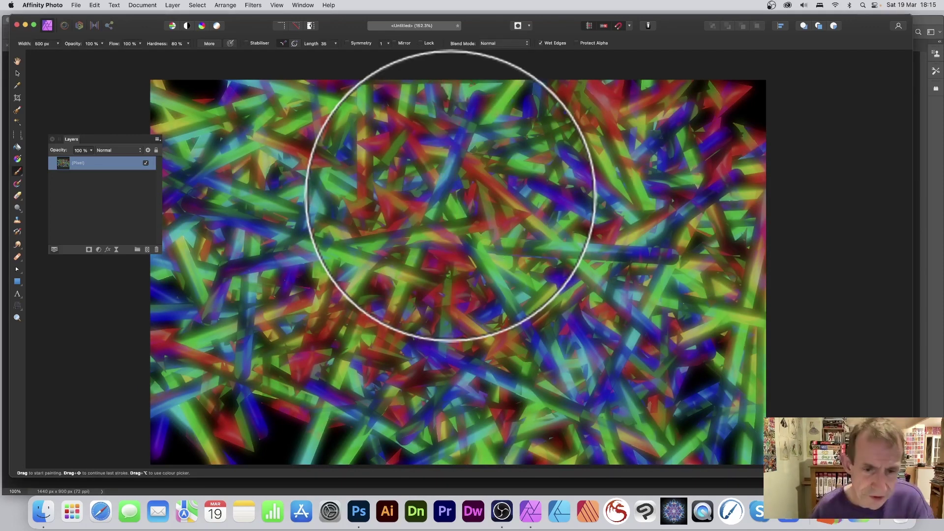
{"action": "key", "text": "super+shift+z"}
{"action": "key", "text": "super+z"}
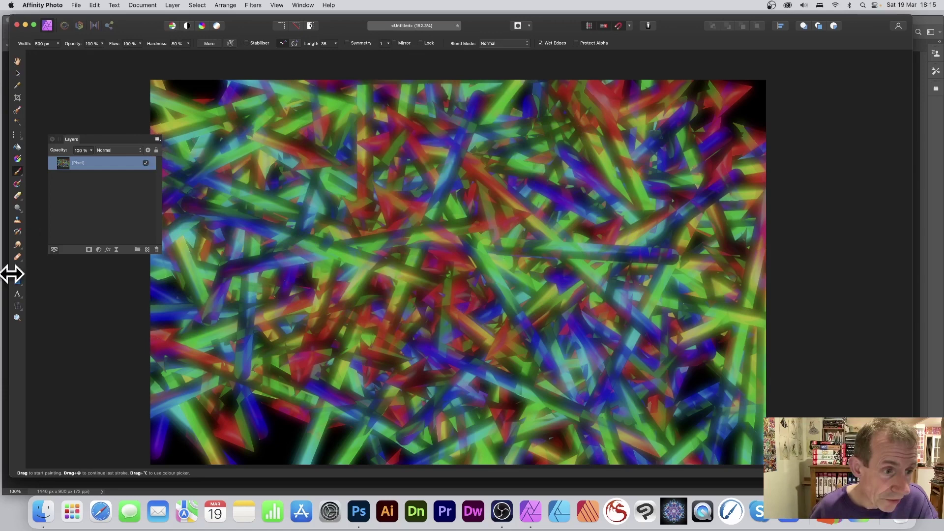
{"action": "left_click", "coordinate": [19, 246]}
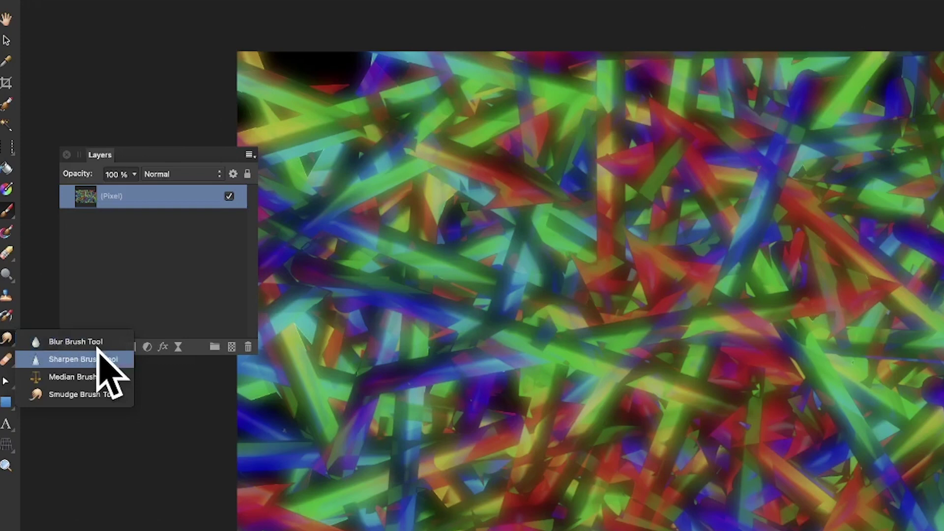
Step: Smudge swirling streaks across the canvas centre with the Smudge Brush at 86% flow
{"action": "left_click", "coordinate": [75, 394]}
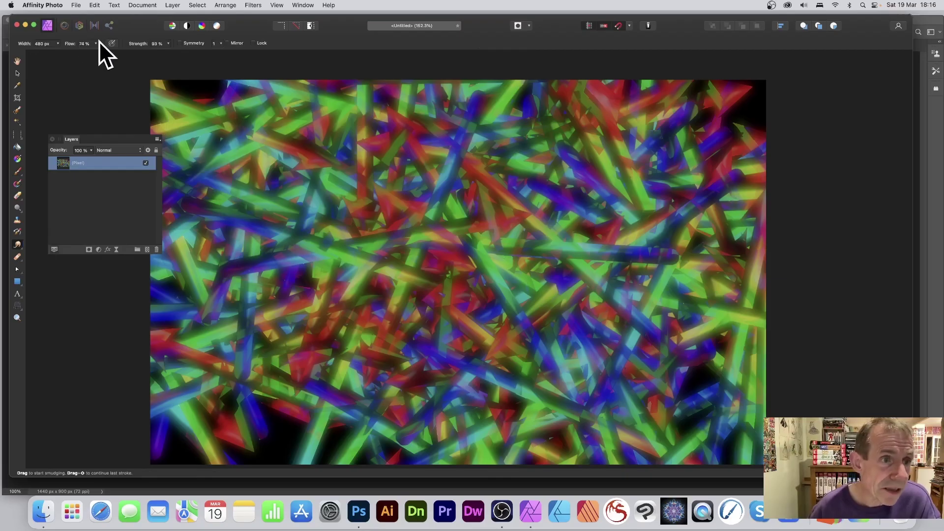
{"action": "left_click", "coordinate": [97, 43]}
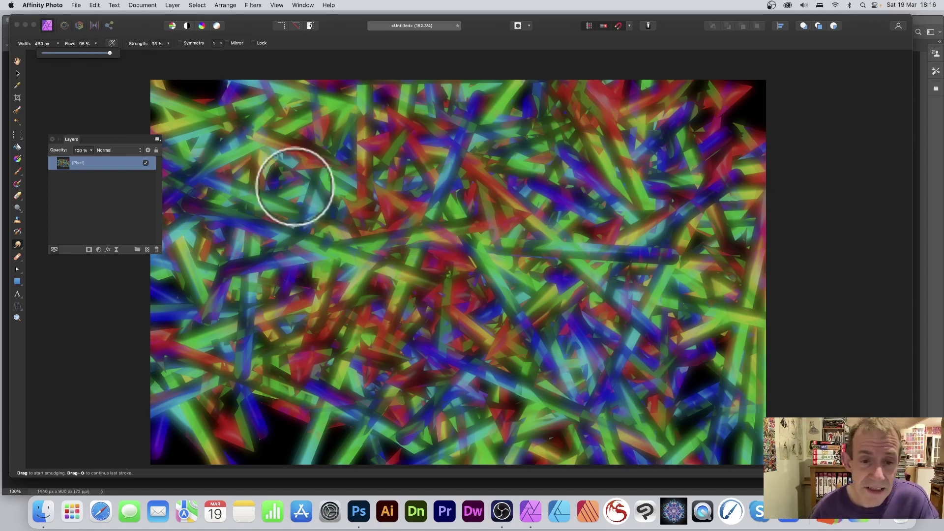
{"action": "mouse_move", "coordinate": [268, 222]}
{"action": "left_mouse_down"}
{"action": "mouse_move", "coordinate": [399, 194]}
{"action": "mouse_move", "coordinate": [433, 207]}
{"action": "left_mouse_up"}
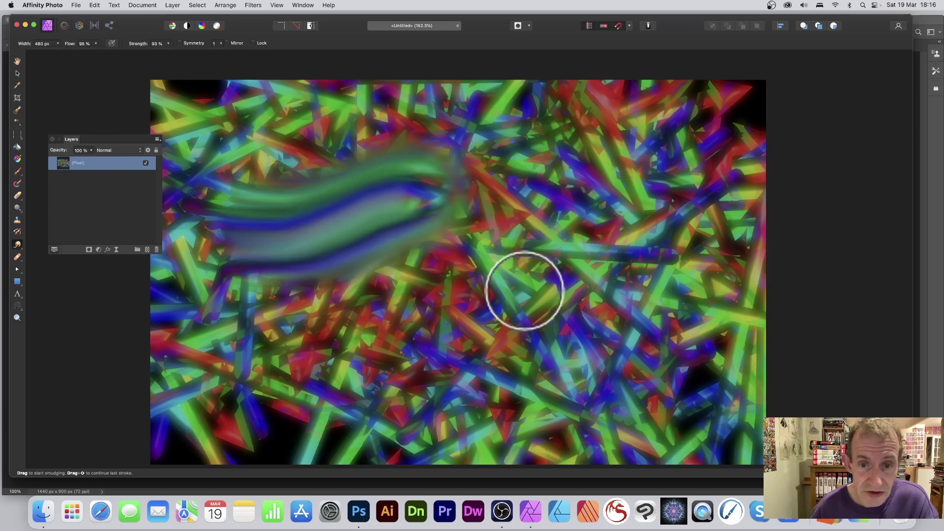
{"action": "mouse_move", "coordinate": [524, 290]}
{"action": "left_mouse_down"}
{"action": "mouse_move", "coordinate": [508, 268]}
{"action": "mouse_move", "coordinate": [448, 271]}
{"action": "mouse_move", "coordinate": [392, 296]}
{"action": "mouse_move", "coordinate": [273, 303]}
{"action": "mouse_move", "coordinate": [257, 263]}
{"action": "mouse_move", "coordinate": [439, 224]}
{"action": "mouse_move", "coordinate": [452, 150]}
{"action": "mouse_move", "coordinate": [305, 182]}
{"action": "mouse_move", "coordinate": [393, 209]}
{"action": "mouse_move", "coordinate": [252, 133]}
{"action": "mouse_move", "coordinate": [288, 191]}
{"action": "mouse_move", "coordinate": [237, 129]}
{"action": "mouse_move", "coordinate": [246, 102]}
{"action": "mouse_move", "coordinate": [215, 84]}
{"action": "left_mouse_up"}
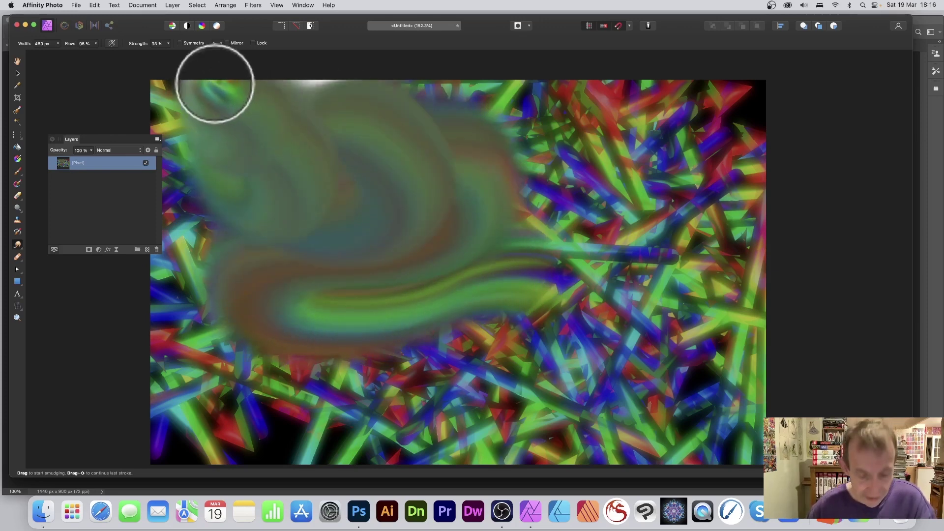
{"action": "key", "text": "super+z"}
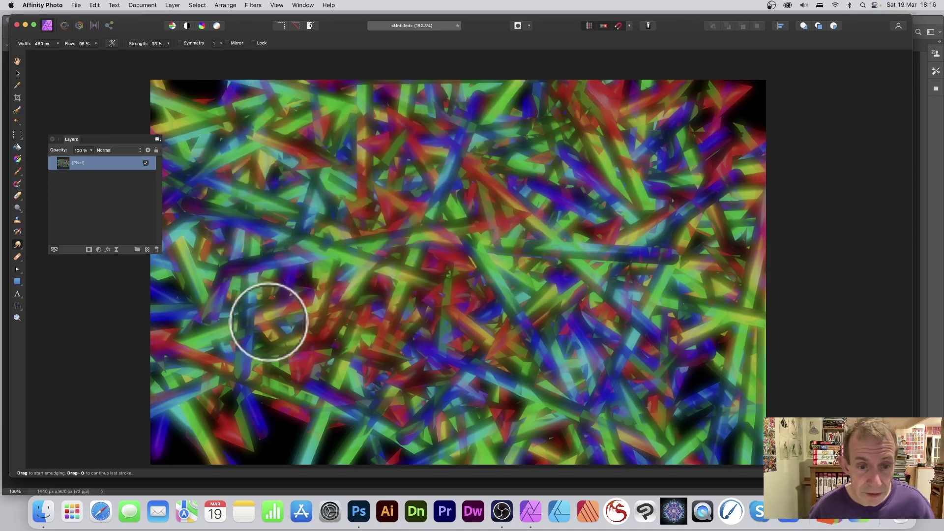
{"action": "mouse_move", "coordinate": [246, 315]}
{"action": "left_mouse_down"}
{"action": "mouse_move", "coordinate": [323, 344]}
{"action": "mouse_move", "coordinate": [431, 361]}
{"action": "mouse_move", "coordinate": [443, 278]}
{"action": "mouse_move", "coordinate": [327, 237]}
{"action": "mouse_move", "coordinate": [310, 210]}
{"action": "mouse_move", "coordinate": [363, 203]}
{"action": "mouse_move", "coordinate": [492, 257]}
{"action": "mouse_move", "coordinate": [556, 233]}
{"action": "mouse_move", "coordinate": [469, 172]}
{"action": "mouse_move", "coordinate": [531, 170]}
{"action": "mouse_move", "coordinate": [608, 200]}
{"action": "mouse_move", "coordinate": [644, 177]}
{"action": "mouse_move", "coordinate": [635, 164]}
{"action": "mouse_move", "coordinate": [612, 220]}
{"action": "mouse_move", "coordinate": [656, 297]}
{"action": "mouse_move", "coordinate": [626, 316]}
{"action": "mouse_move", "coordinate": [607, 351]}
{"action": "mouse_move", "coordinate": [587, 347]}
{"action": "mouse_move", "coordinate": [528, 395]}
{"action": "mouse_move", "coordinate": [548, 402]}
{"action": "left_mouse_up"}
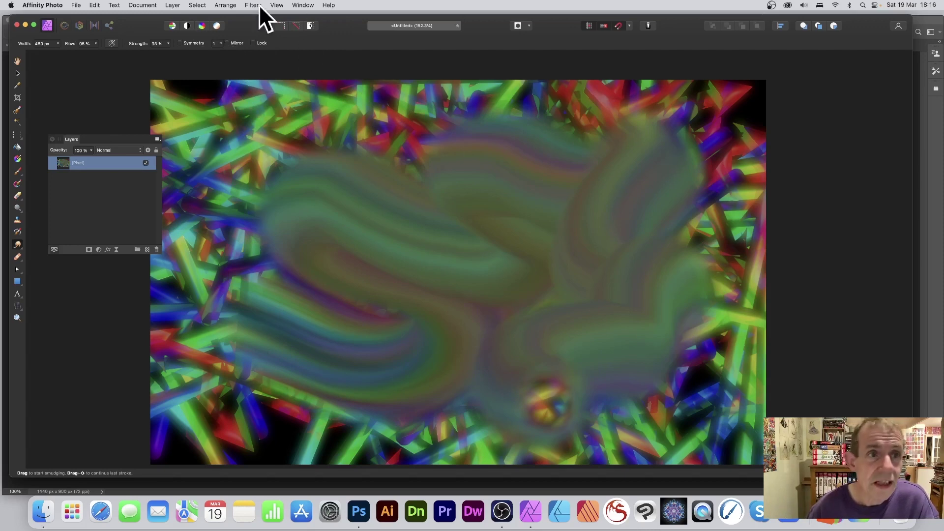
Step: Fade the smudging to 77% with Difference blend mode, after trying Soft Light, and apply
{"action": "left_click", "coordinate": [173, 4]}
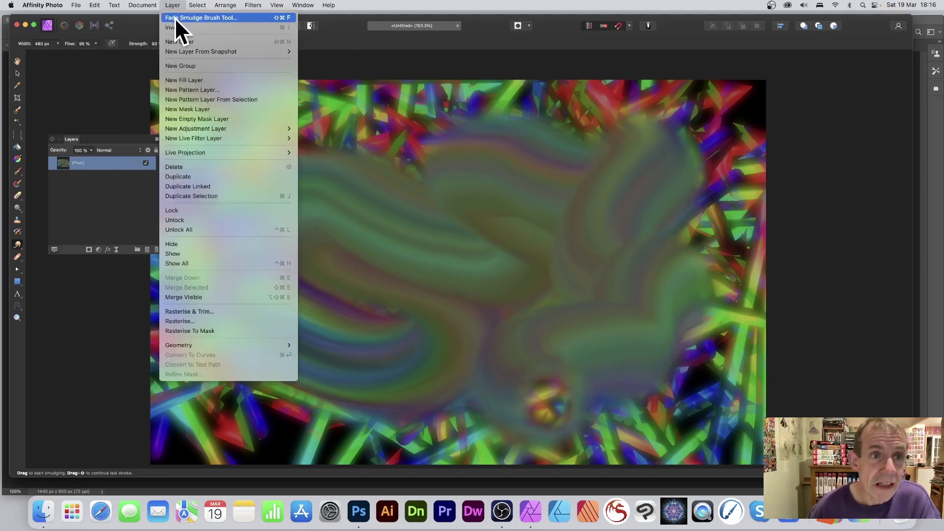
{"action": "left_click", "coordinate": [201, 18]}
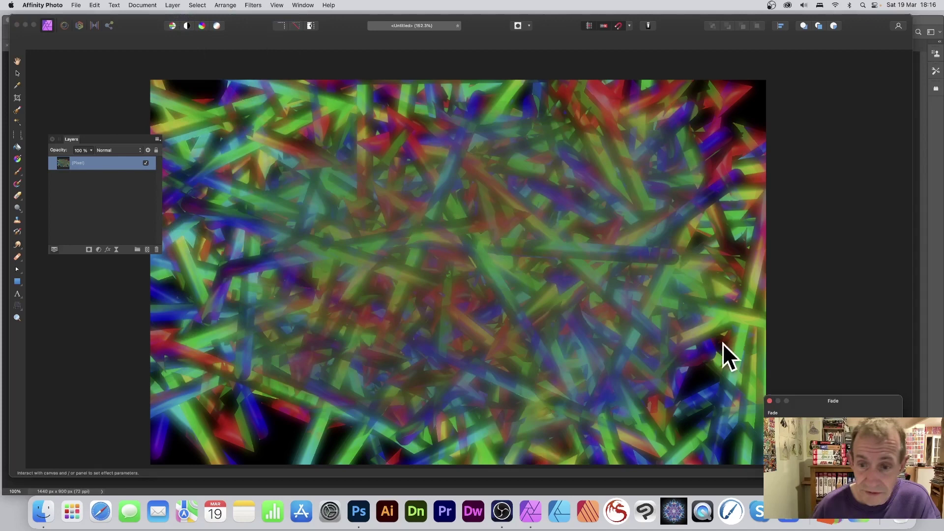
{"action": "mouse_move", "coordinate": [807, 405]}
{"action": "left_mouse_down"}
{"action": "mouse_move", "coordinate": [457, 272]}
{"action": "mouse_move", "coordinate": [430, 195]}
{"action": "mouse_move", "coordinate": [411, 224]}
{"action": "mouse_move", "coordinate": [509, 223]}
{"action": "mouse_move", "coordinate": [424, 223]}
{"action": "left_mouse_up"}
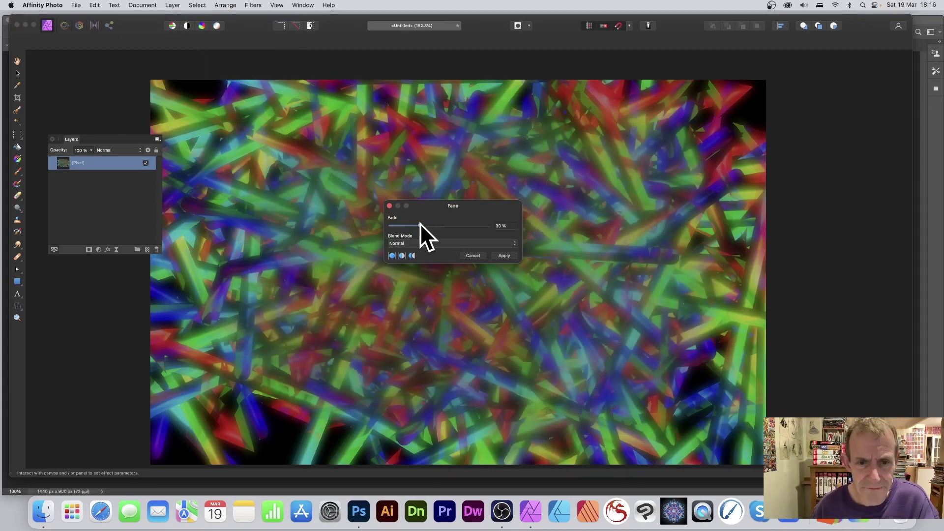
{"action": "left_click", "coordinate": [426, 242]}
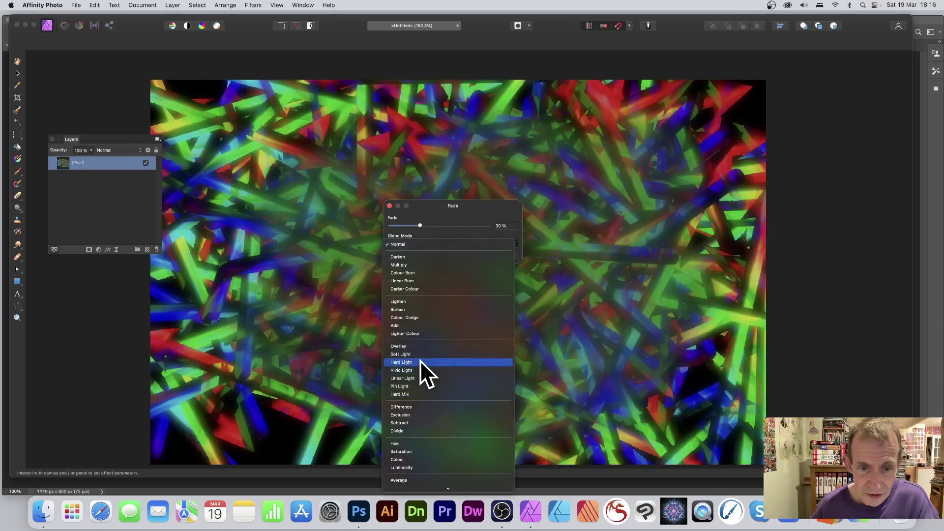
{"action": "left_click", "coordinate": [421, 355]}
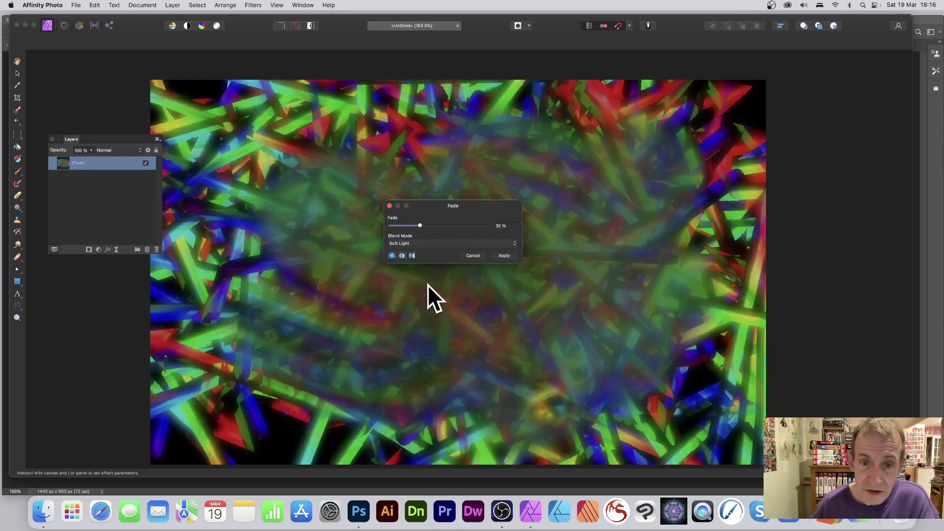
{"action": "left_click_drag", "start_coordinate": [429, 226], "coordinate": [474, 228]}
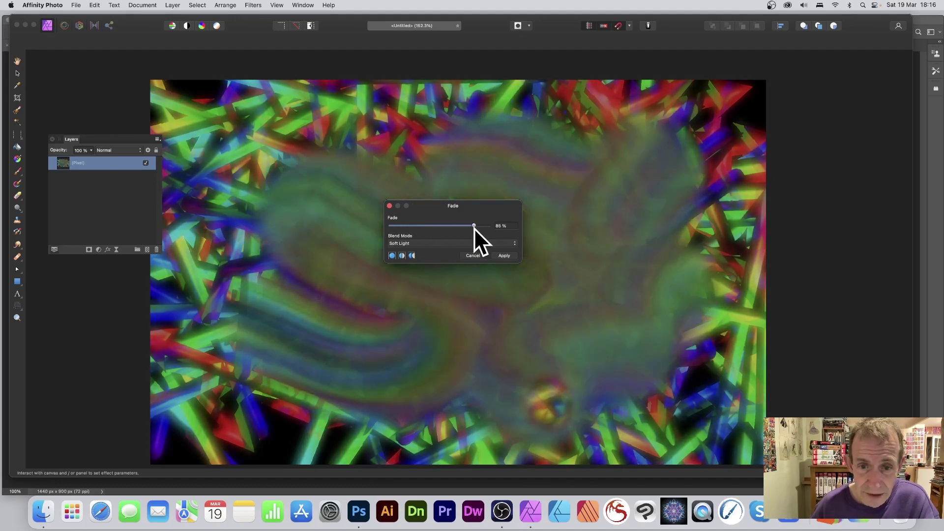
{"action": "left_click", "coordinate": [424, 242]}
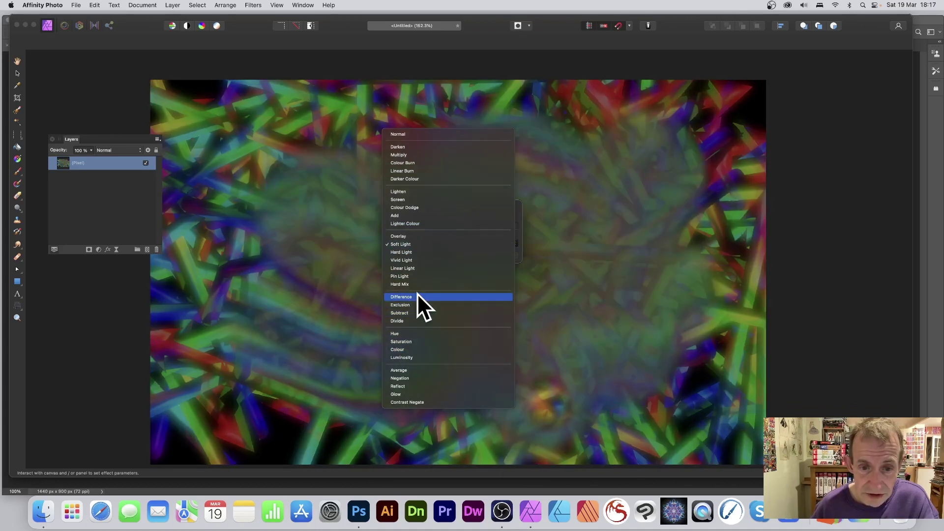
{"action": "left_click", "coordinate": [418, 294]}
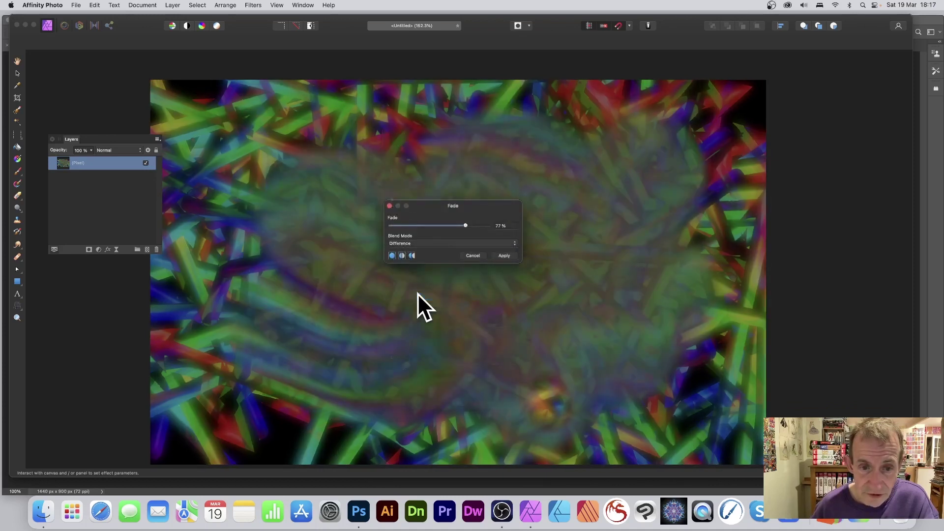
{"action": "left_click", "coordinate": [505, 255]}
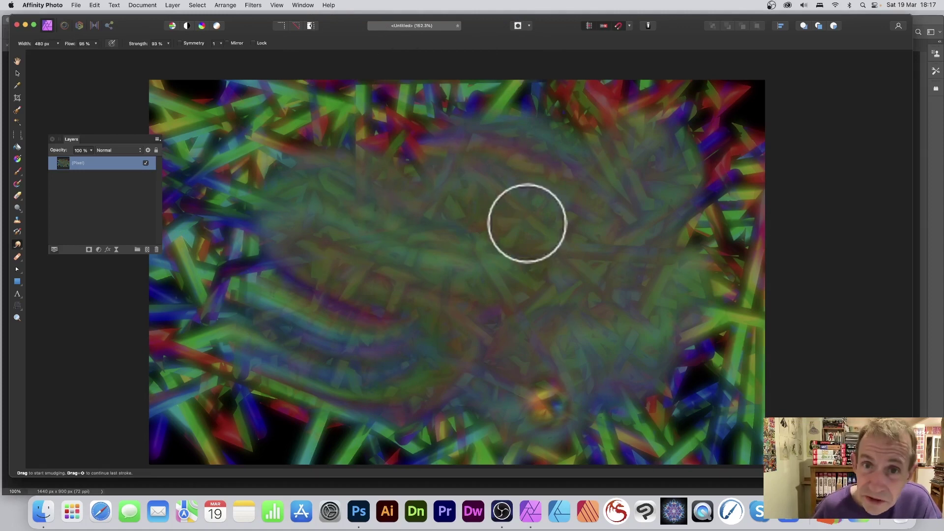
Step: Apply Auto Levels to brighten the colours and smudge a new blue-green swirl across the left centre
{"action": "left_click", "coordinate": [254, 5]}
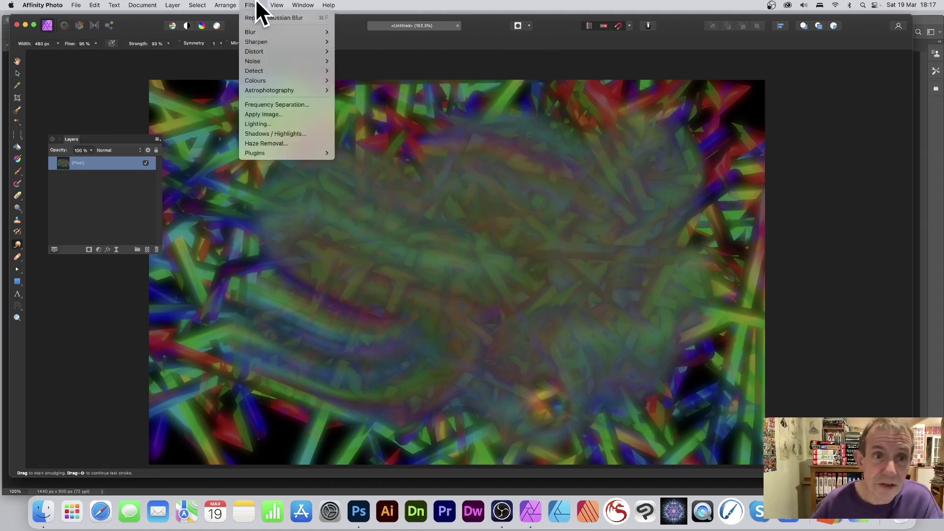
{"action": "mouse_move", "coordinate": [261, 80]}
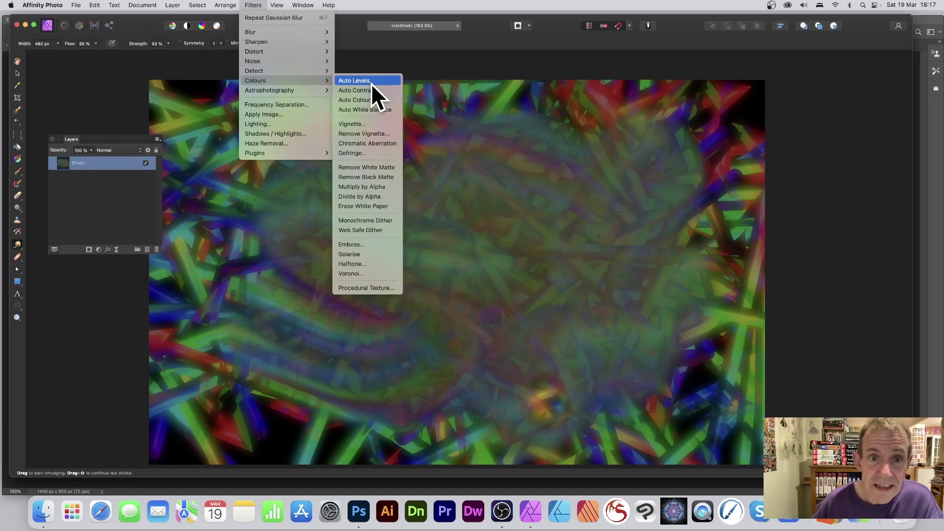
{"action": "left_click", "coordinate": [371, 80]}
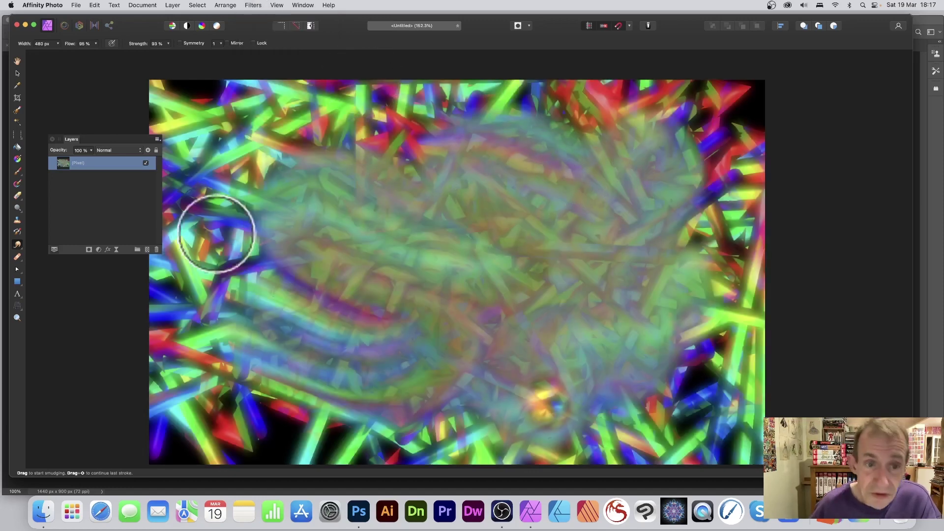
{"action": "mouse_move", "coordinate": [258, 251]}
{"action": "left_mouse_down"}
{"action": "mouse_move", "coordinate": [298, 199]}
{"action": "mouse_move", "coordinate": [319, 303]}
{"action": "mouse_move", "coordinate": [417, 264]}
{"action": "left_mouse_up"}
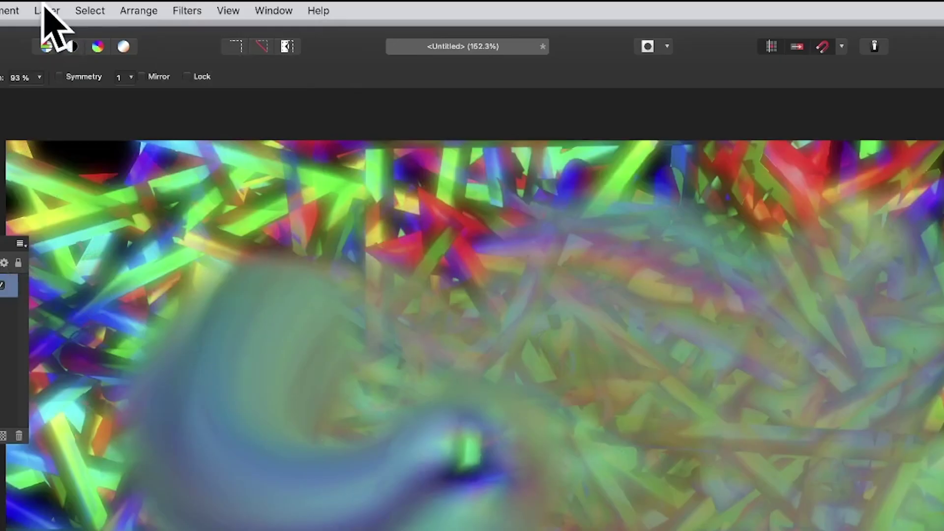
{"action": "left_click", "coordinate": [173, 5]}
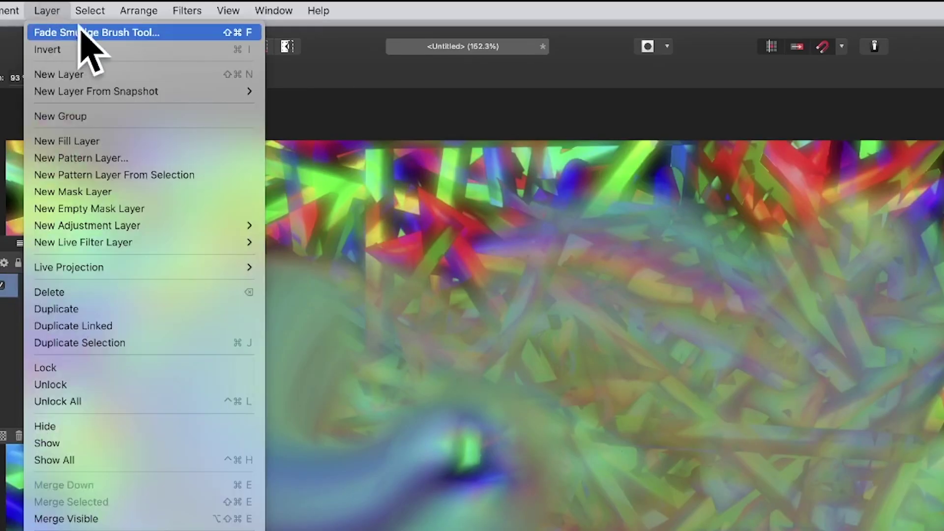